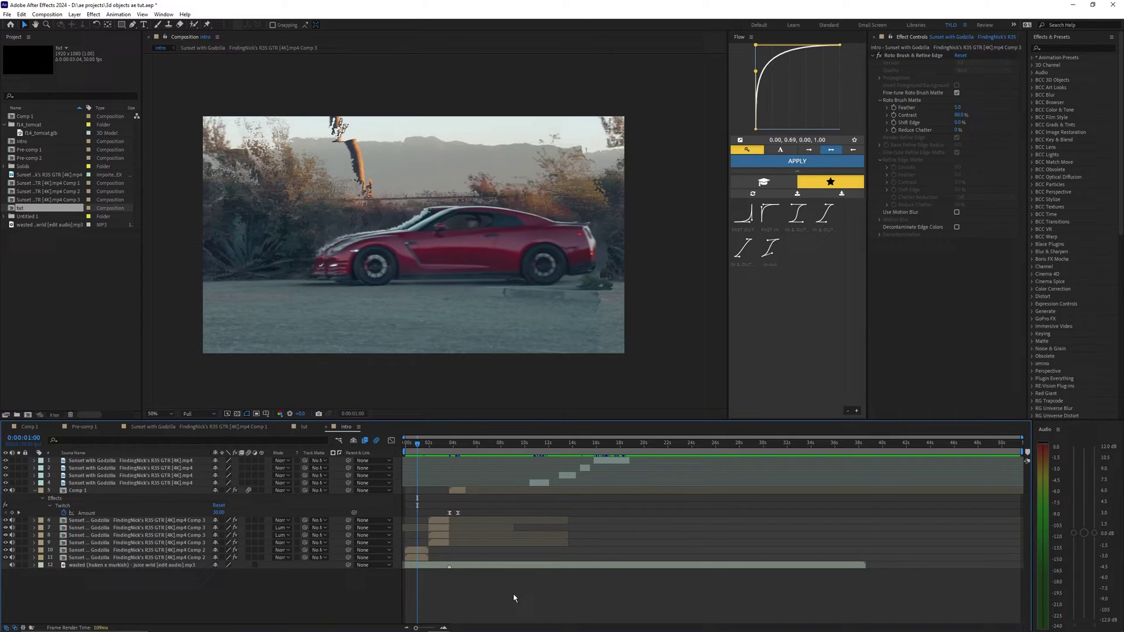
key(space)
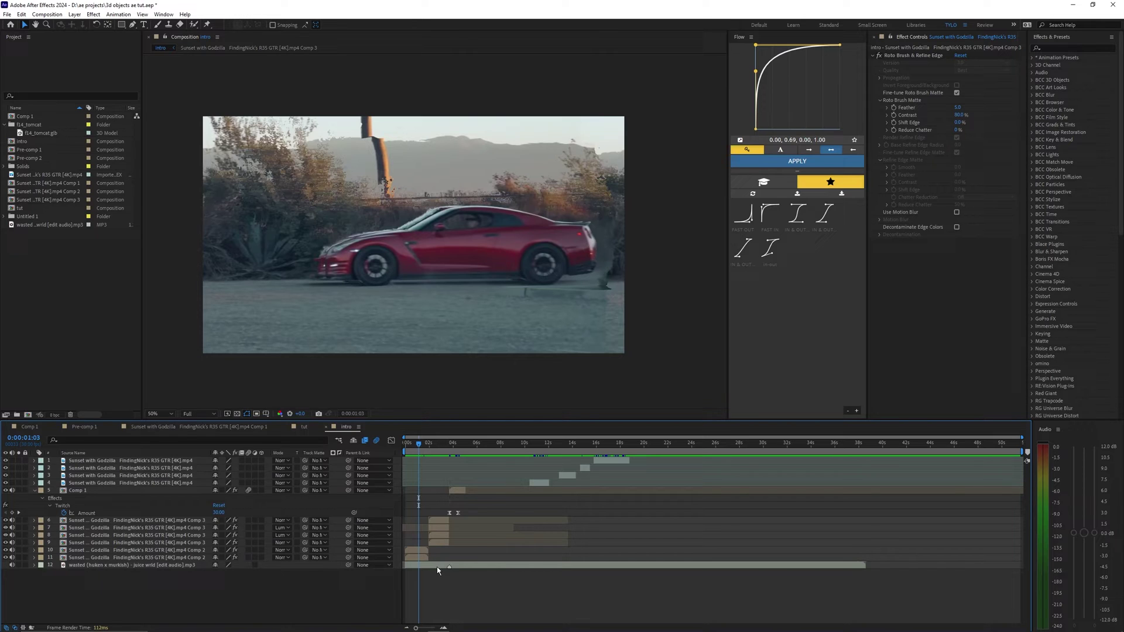
click(21, 14)
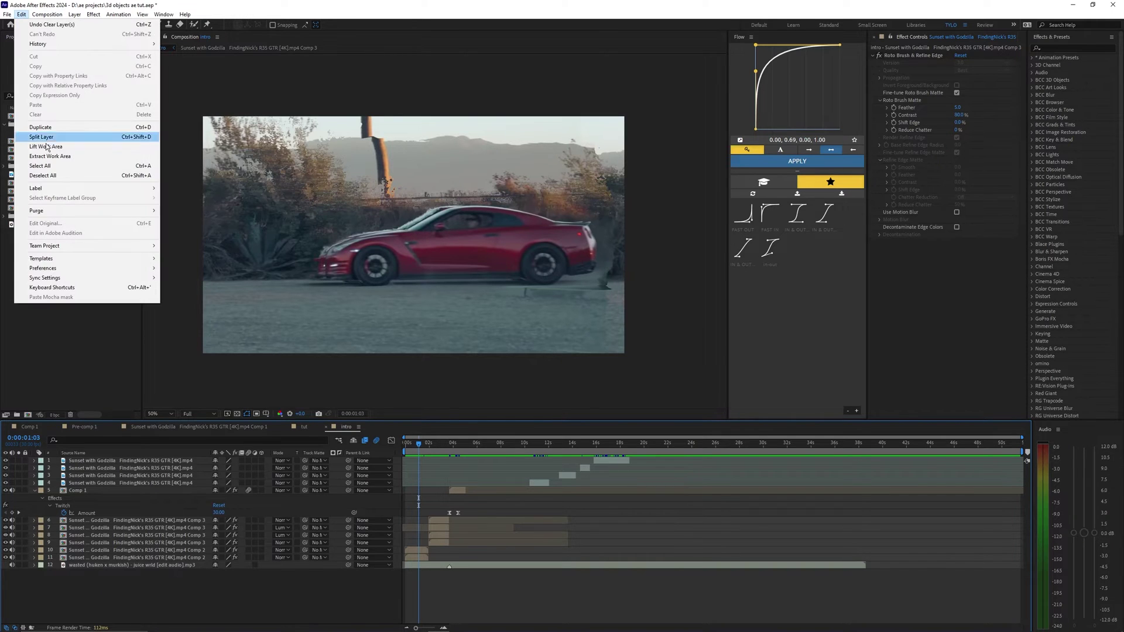
click(128, 179)
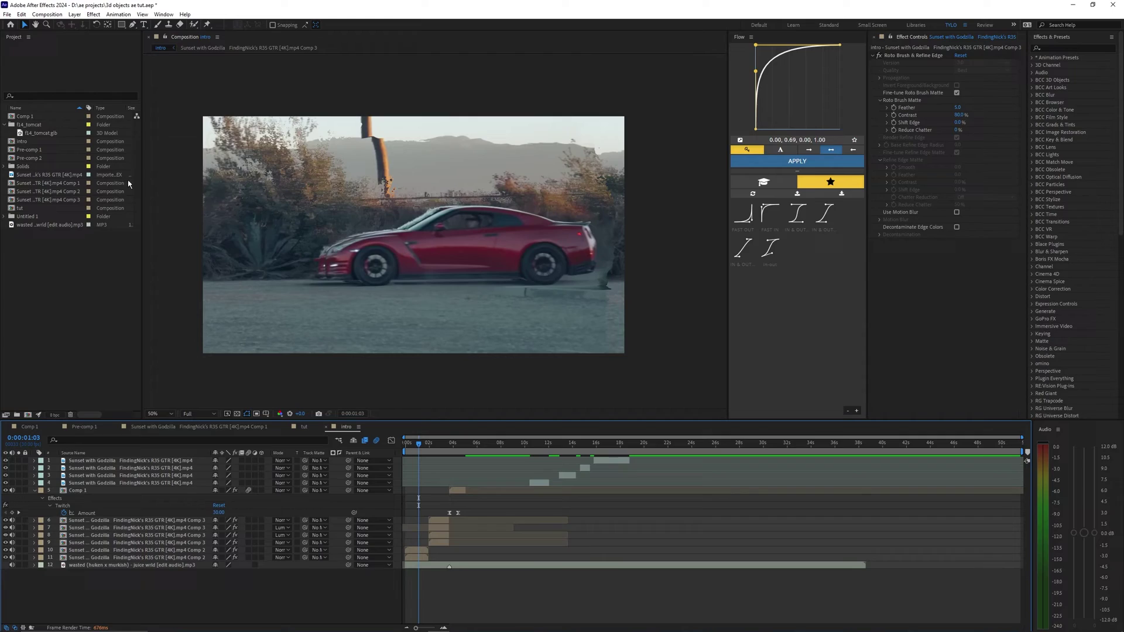
Open the project settings and select Mercury GPU Acceleration (CUDA) for video rendering and effects
click(7, 14)
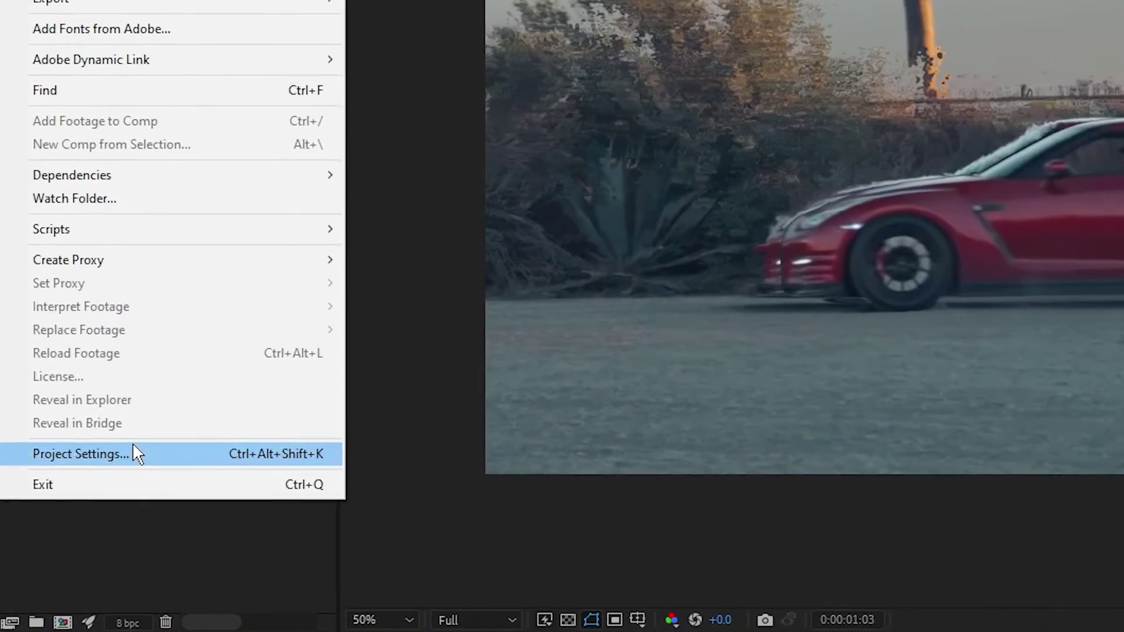
click(65, 349)
drag(478, 146, 543, 118)
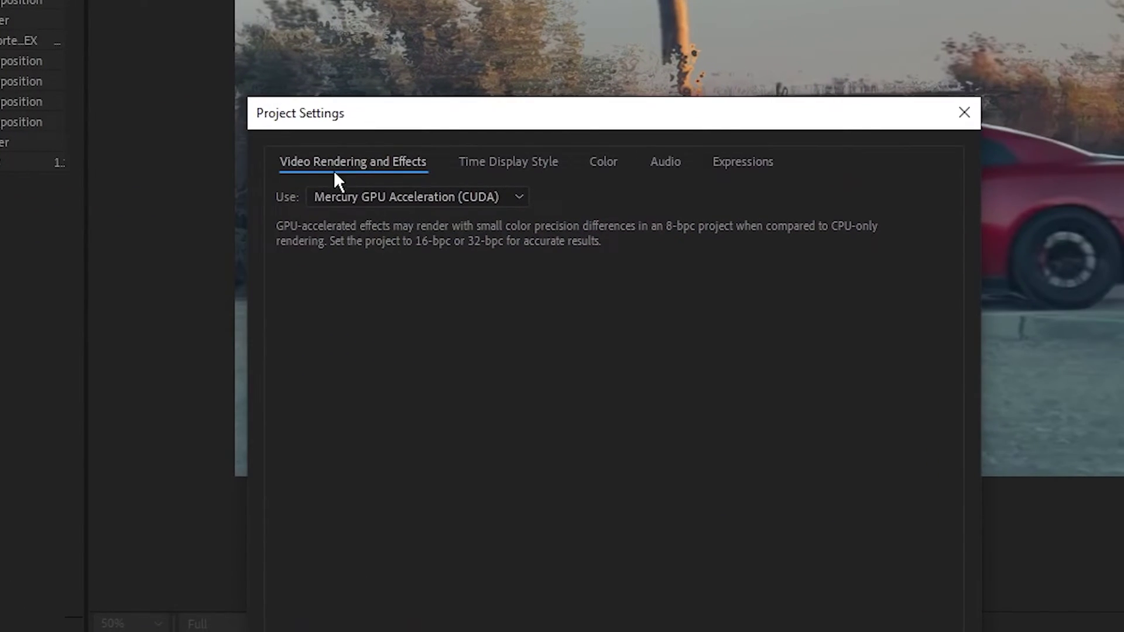
click(377, 199)
click(394, 196)
click(375, 202)
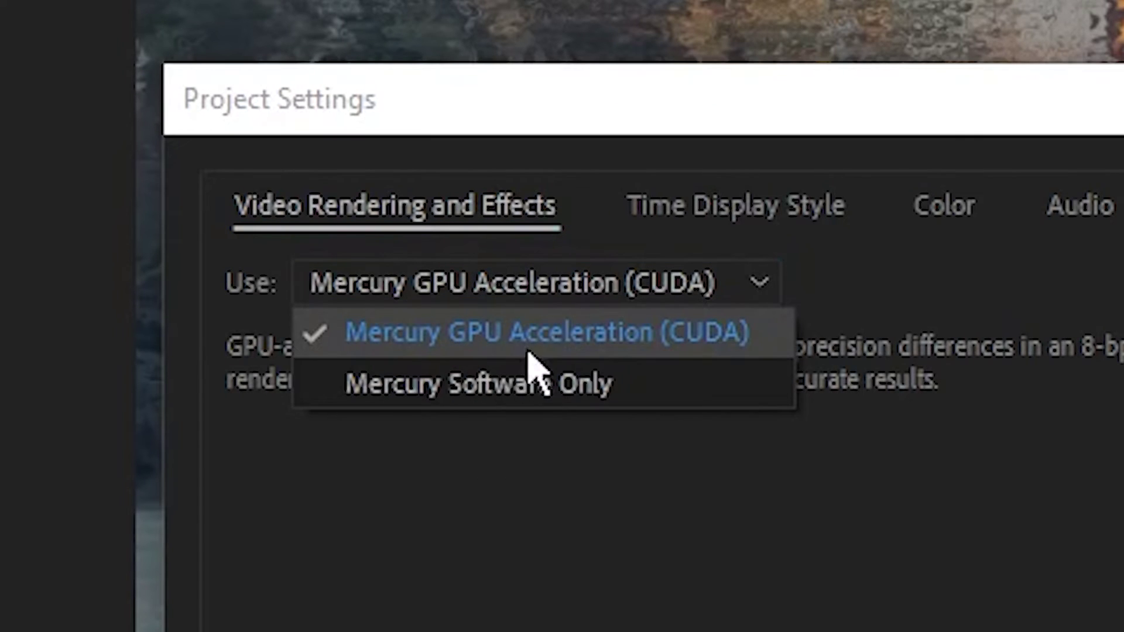
click(525, 348)
click(447, 285)
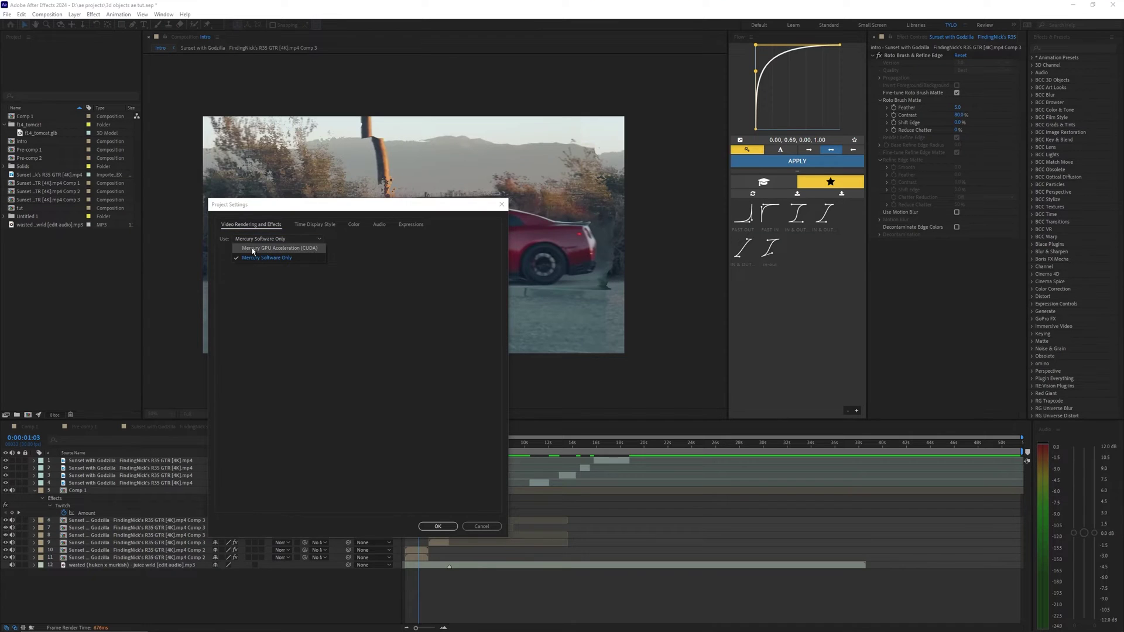
click(272, 251)
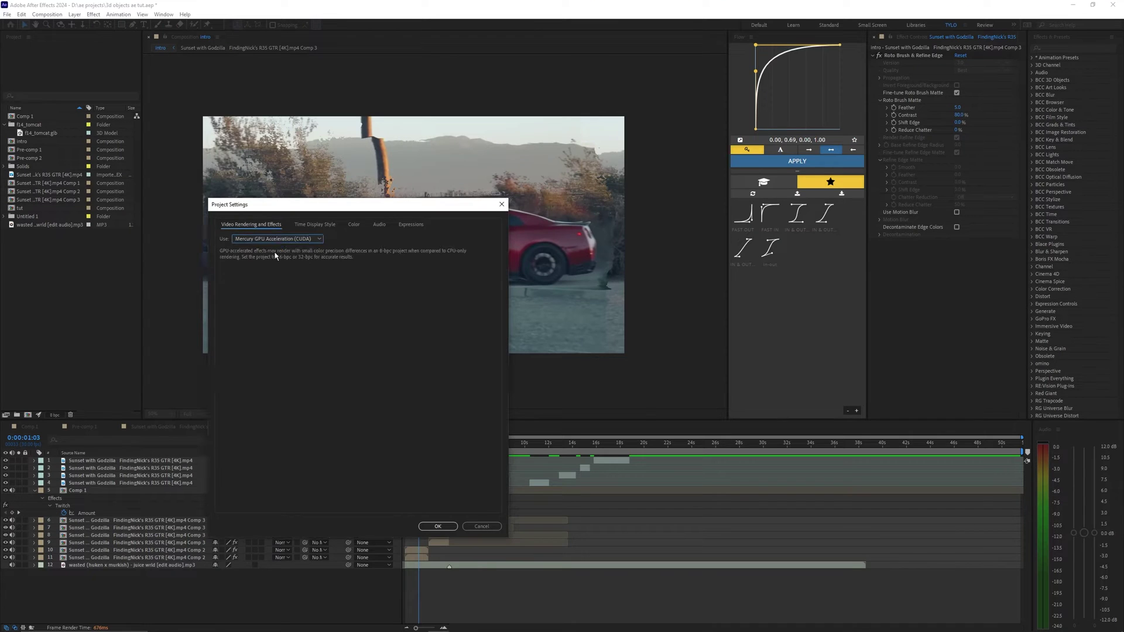
Switch the rendering option to Mercury Software Only and back to Mercury GPU Acceleration (CUDA)
click(274, 240)
click(267, 258)
click(284, 241)
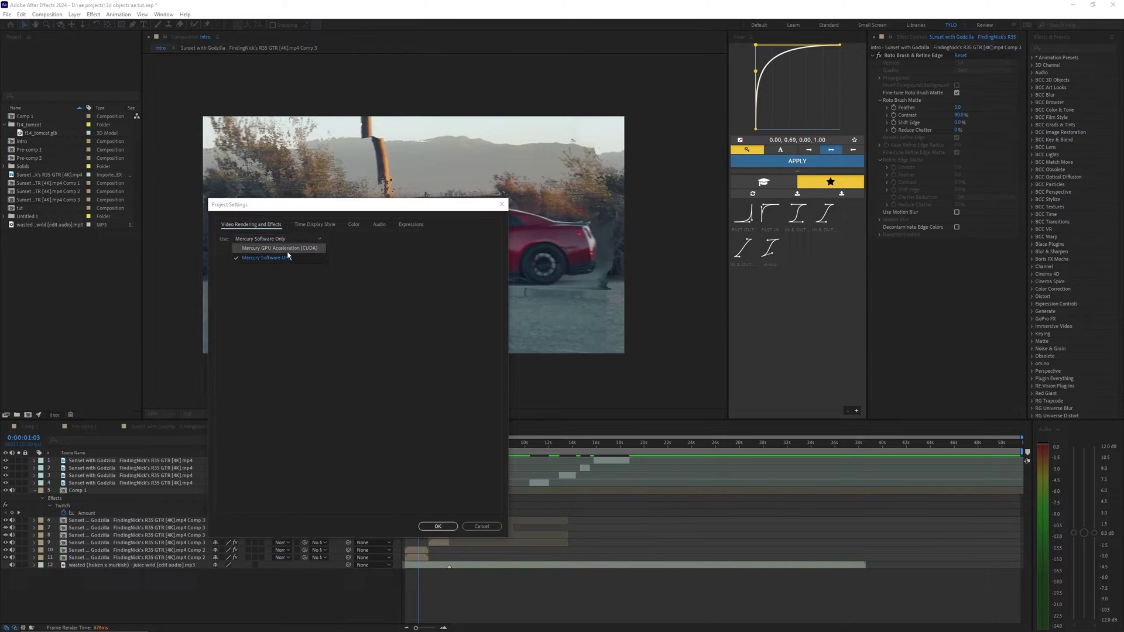
click(284, 248)
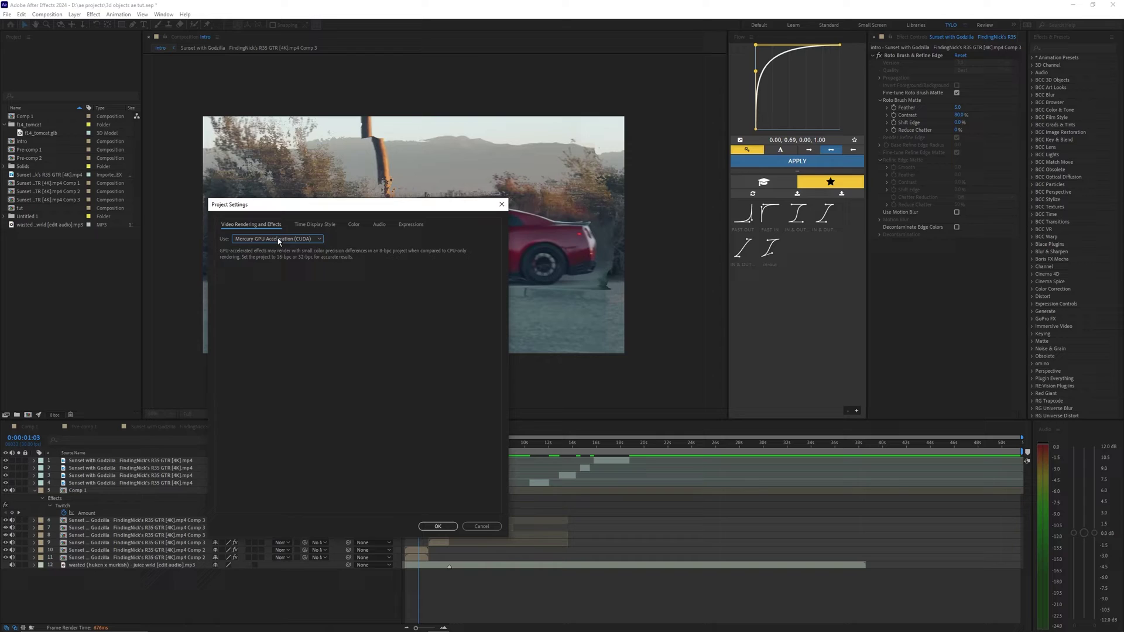
Look through the Time Display Style, Audio, Expressions and Color pages of the project settings
click(316, 226)
click(380, 226)
click(410, 227)
click(354, 226)
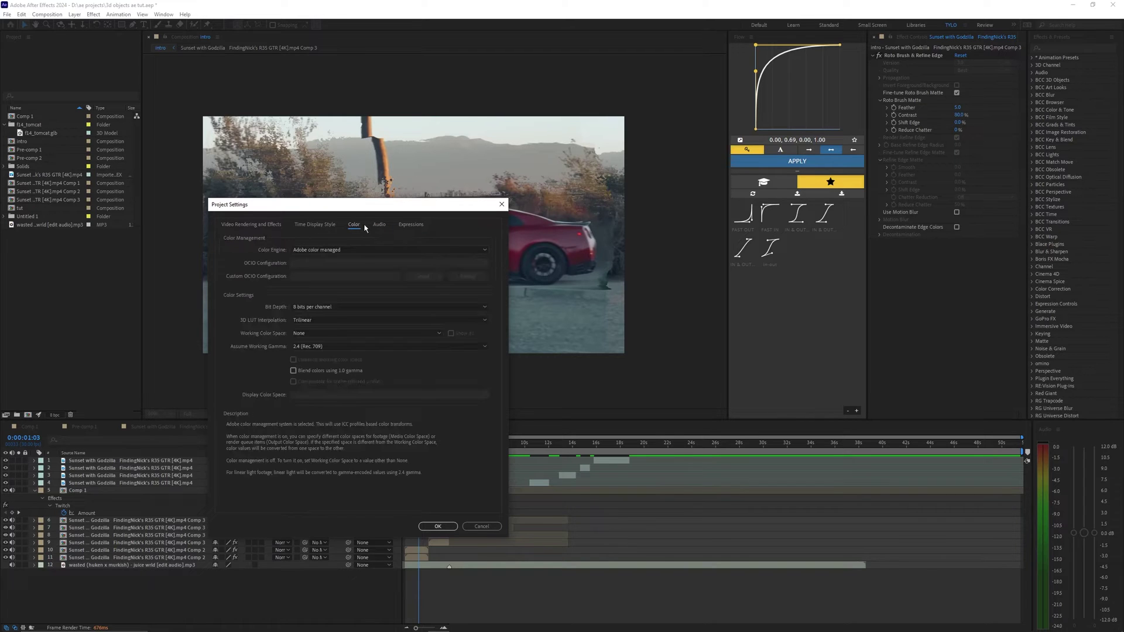
click(379, 225)
Keep Mercury GPU Acceleration (CUDA) as the video rendering option and apply the project settings
click(251, 225)
click(277, 239)
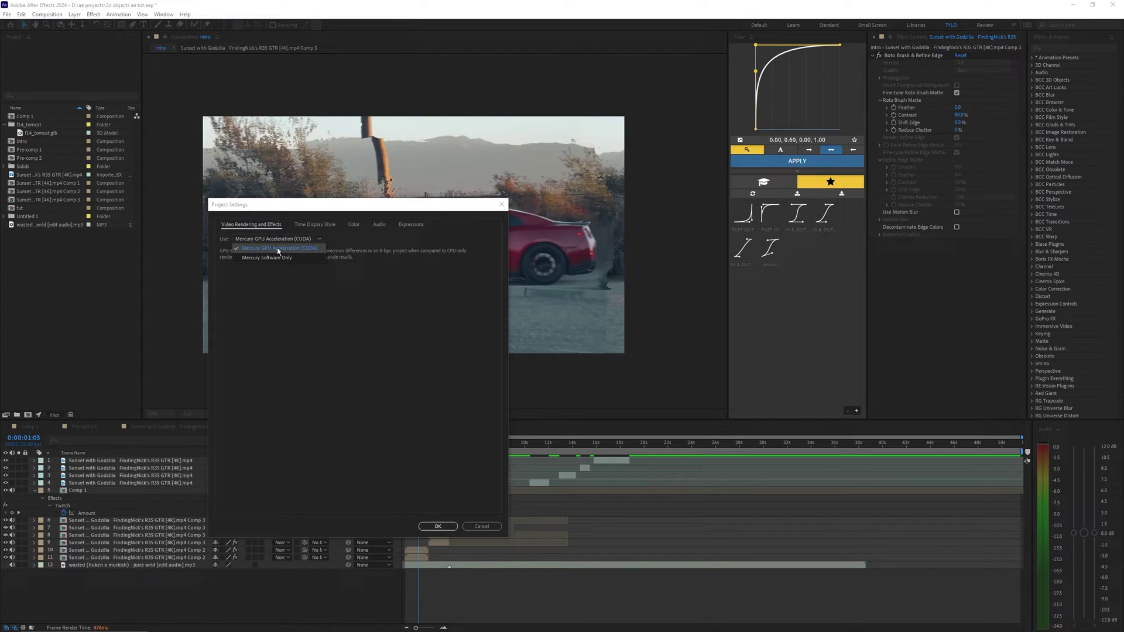
click(276, 250)
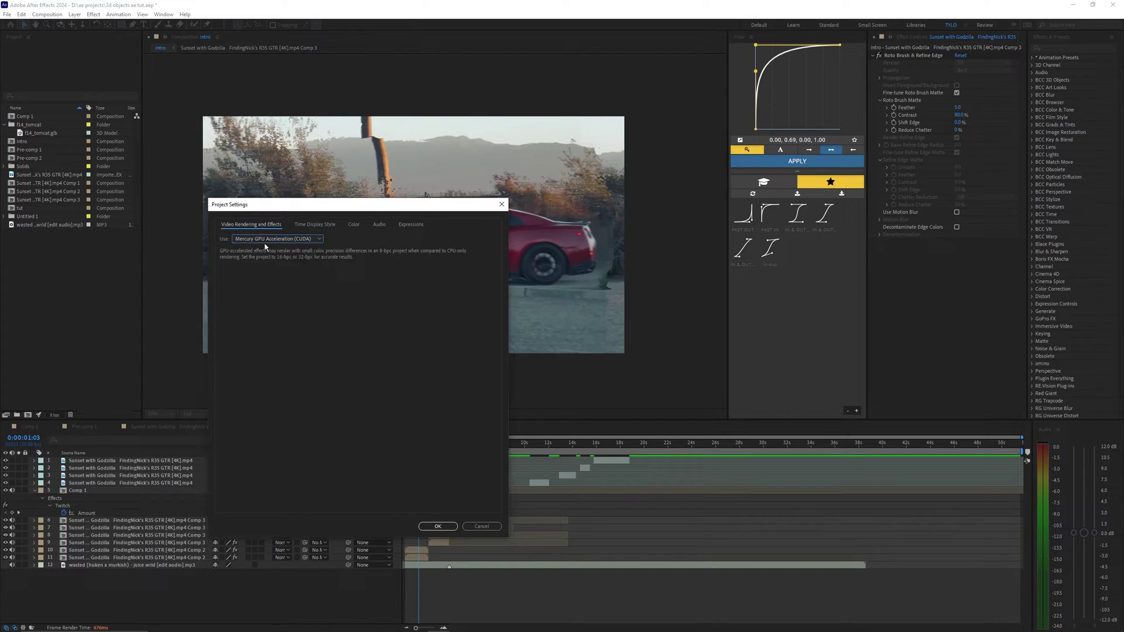
click(433, 527)
Open the Previews preferences and choose the Adaptive Resolution Limit for fast previews
click(21, 14)
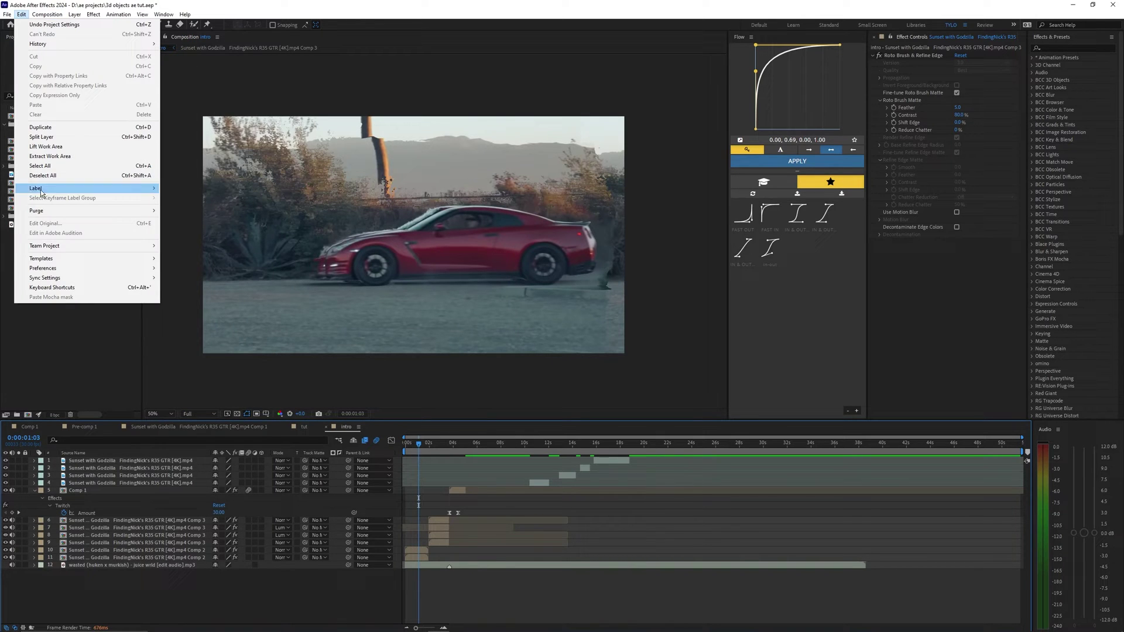
mouse_move(61, 267)
click(192, 270)
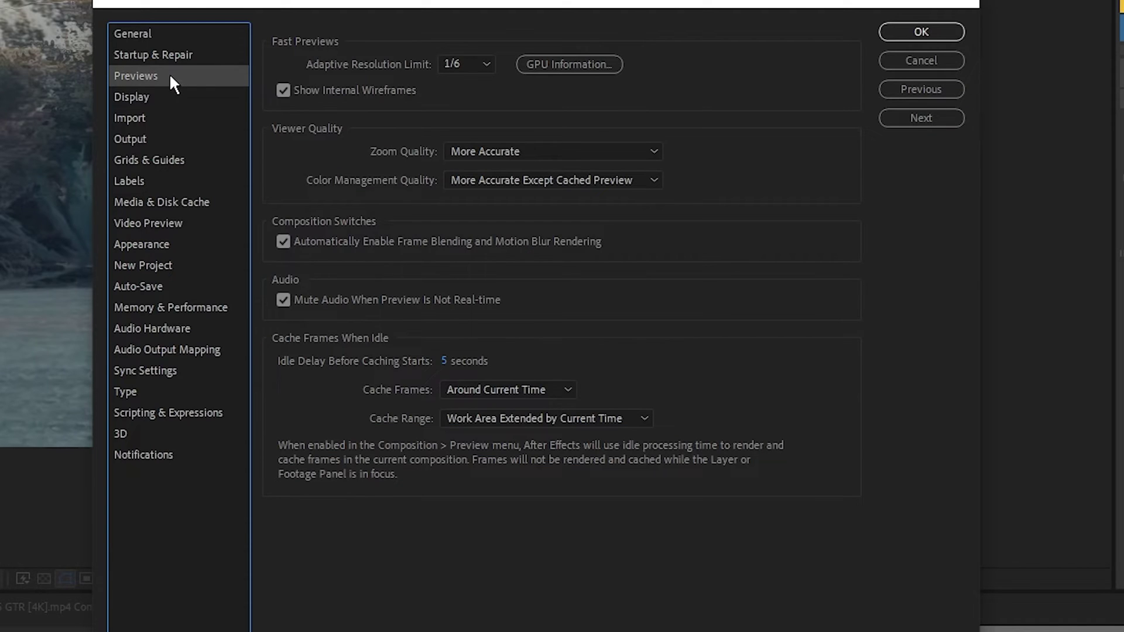
click(479, 62)
click(470, 166)
Review the Media & Disk Cache and Memory & Performance preferences and close the preferences
click(238, 190)
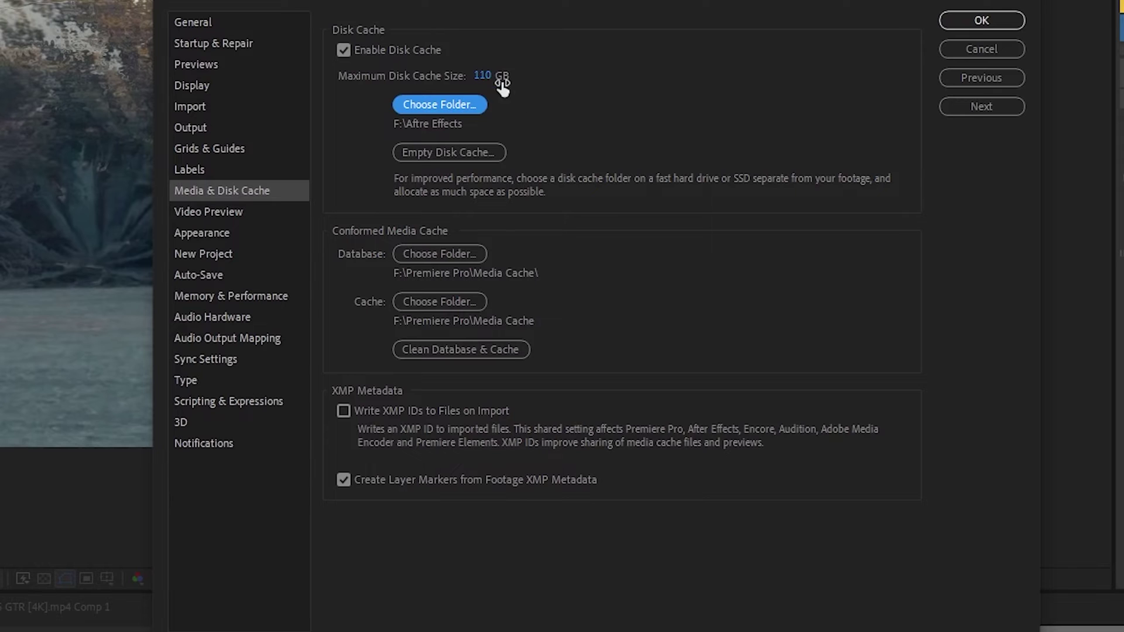
click(481, 104)
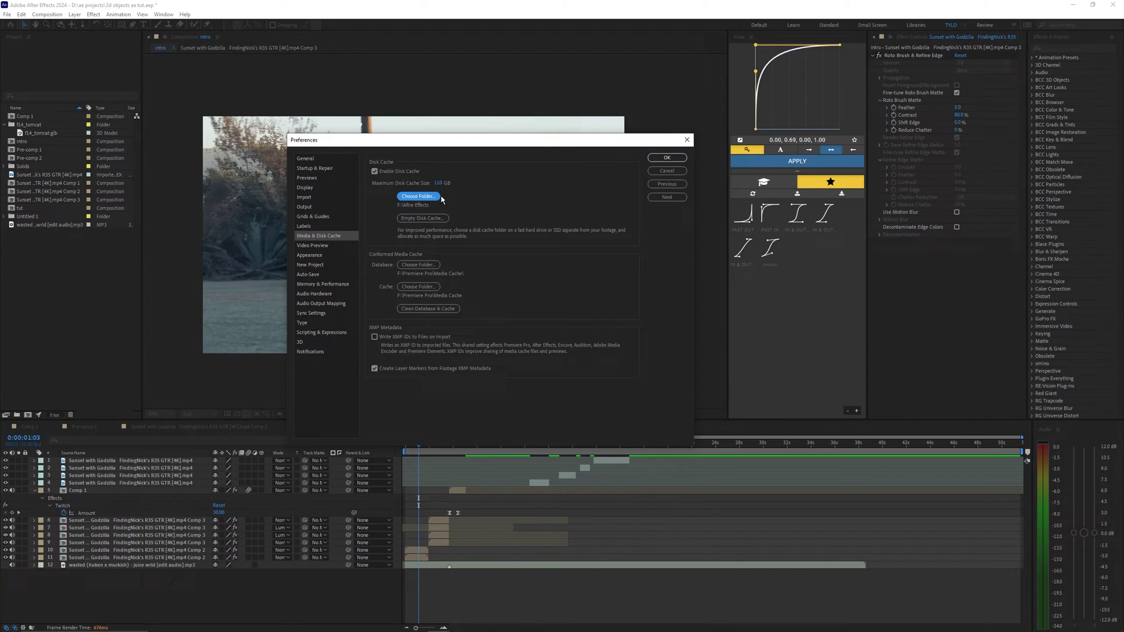
drag(392, 145, 400, 140)
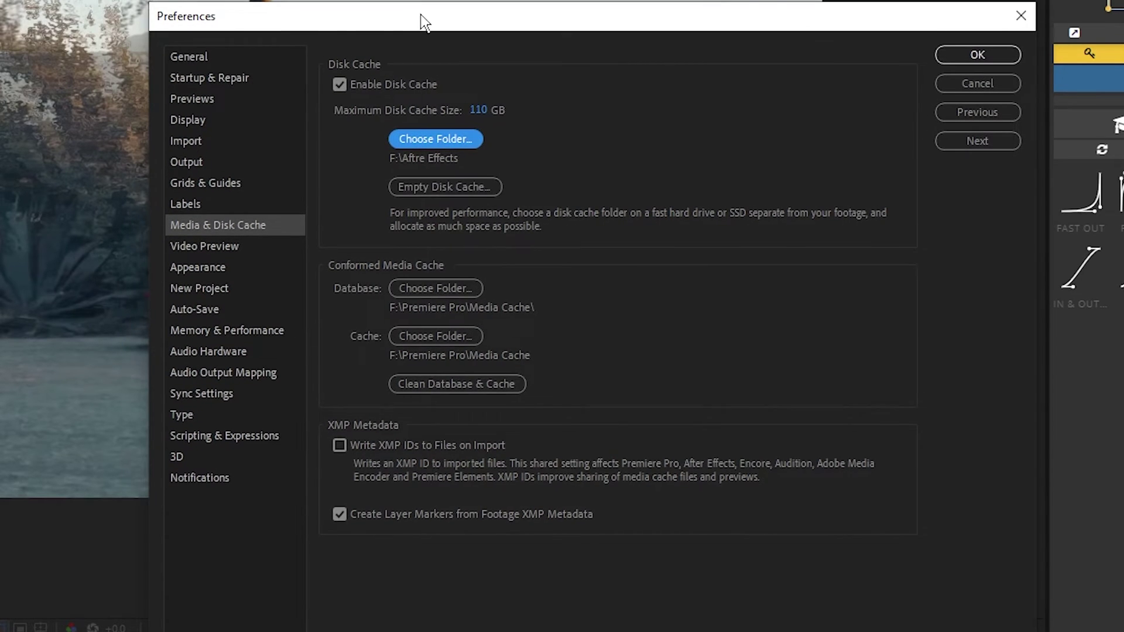
click(227, 332)
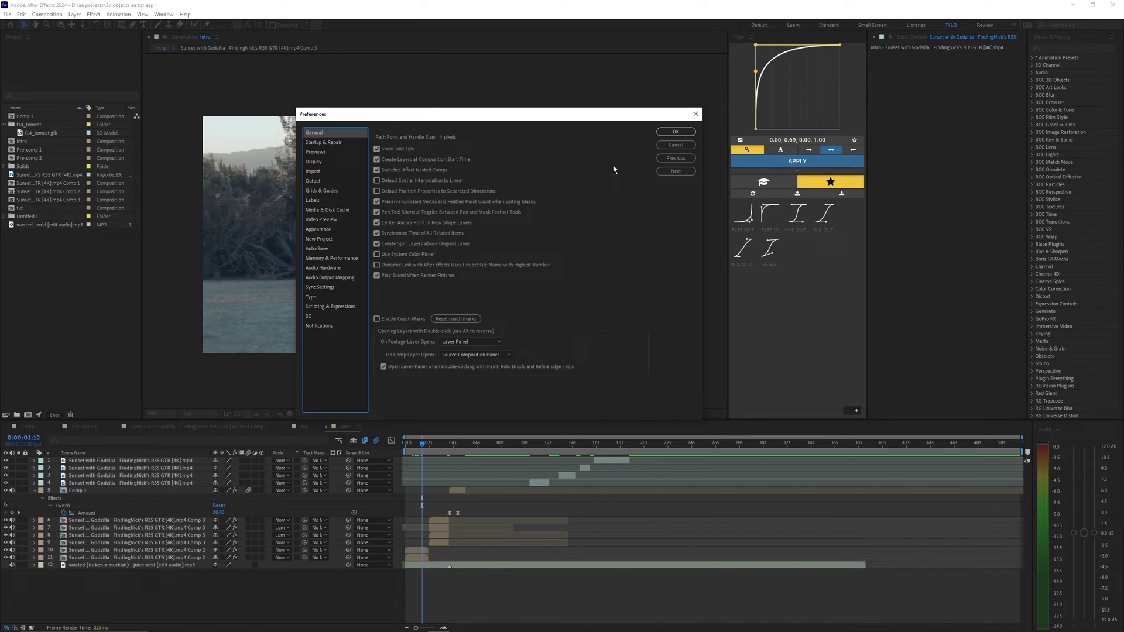
click(675, 131)
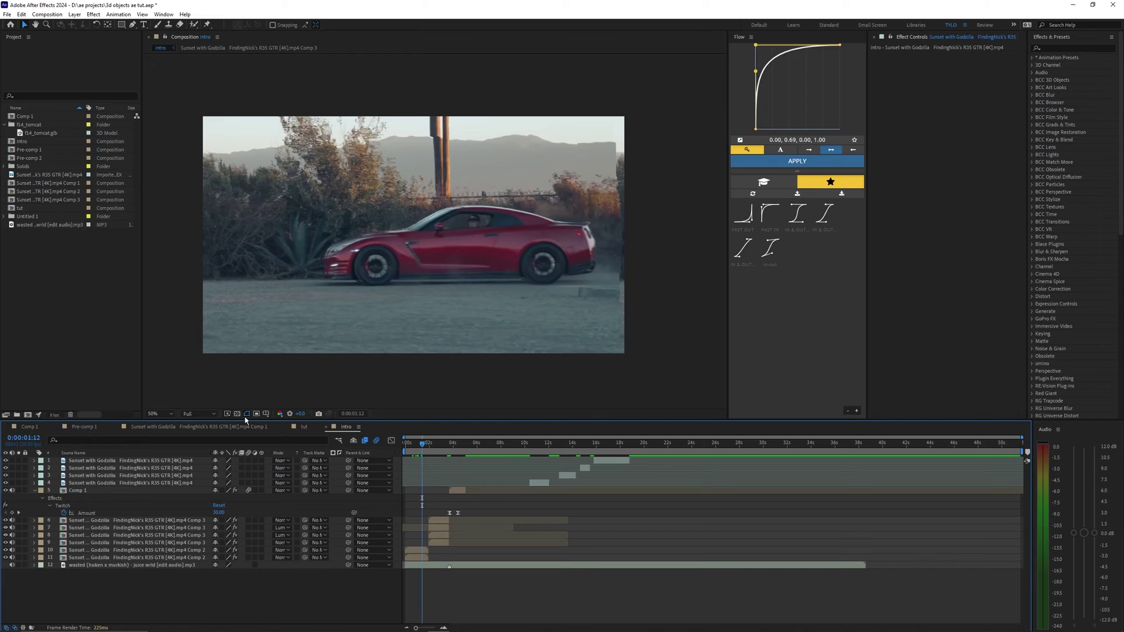
Compare the intro composition at Quarter viewer resolution and return it to Full
click(214, 414)
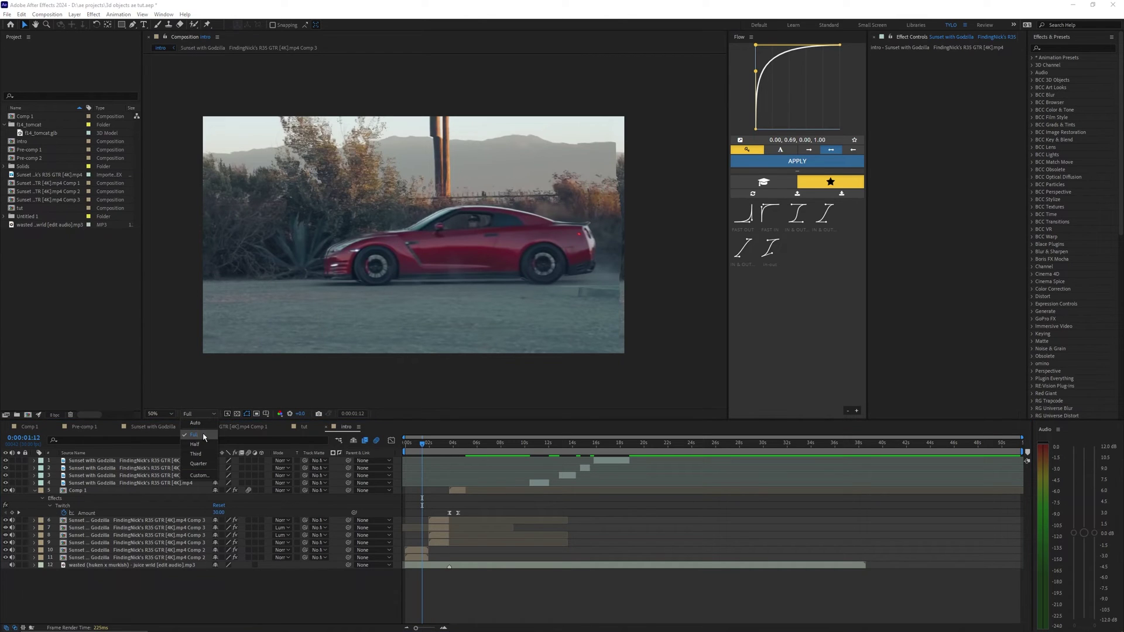
click(202, 436)
click(213, 415)
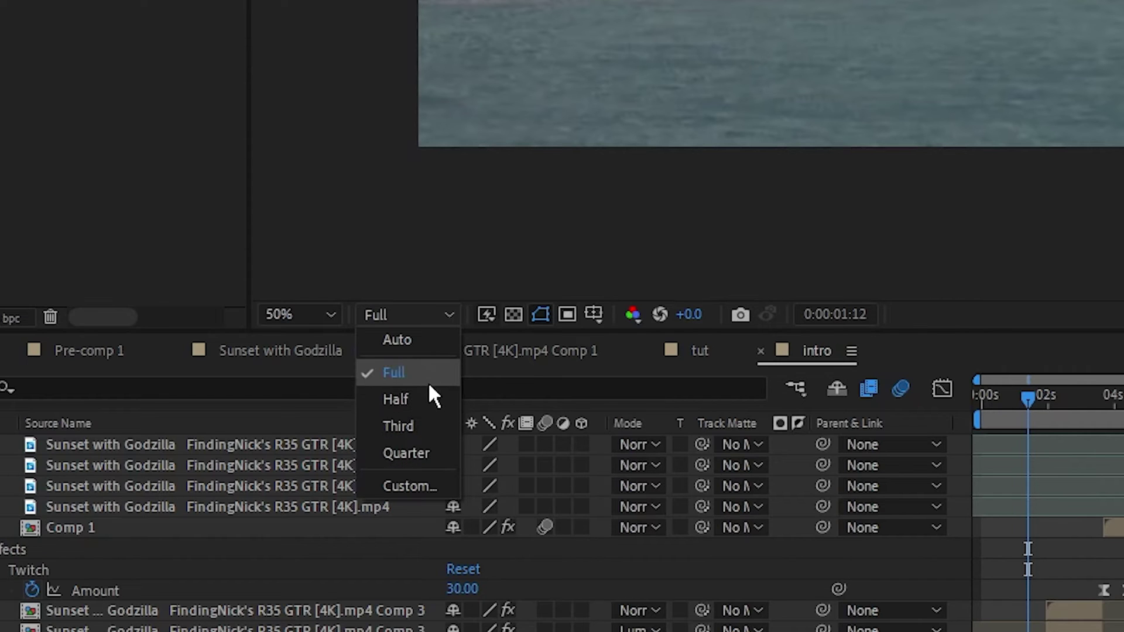
click(407, 453)
click(451, 316)
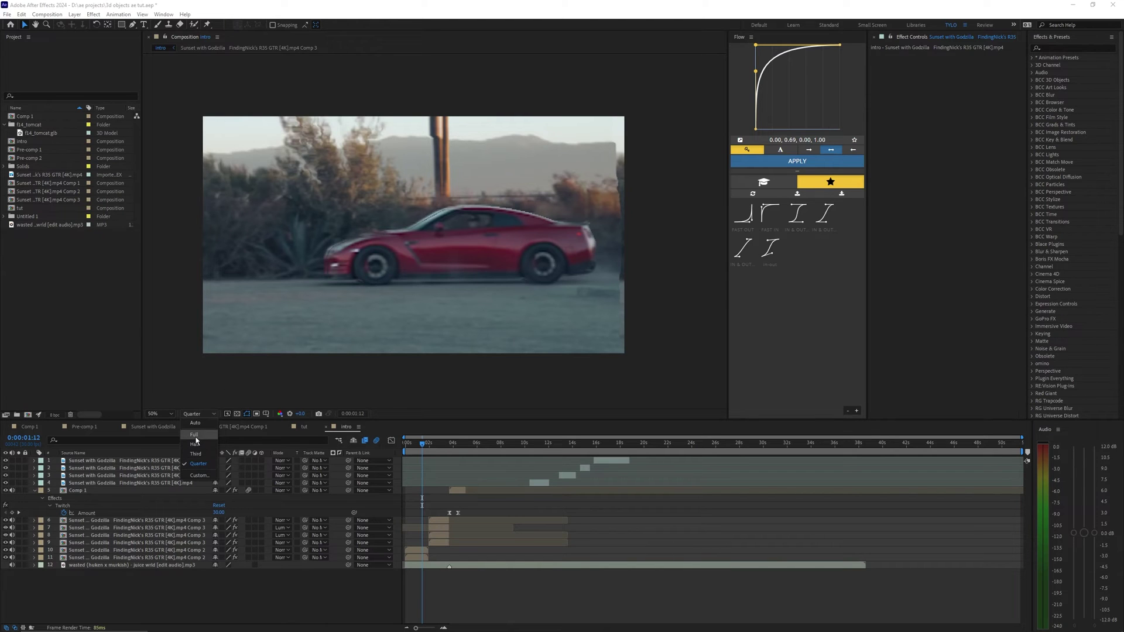
click(196, 438)
Try Quarter viewer resolution while scrubbing the playhead back to 0:00:00:17, and restore Full resolution
click(203, 414)
click(209, 464)
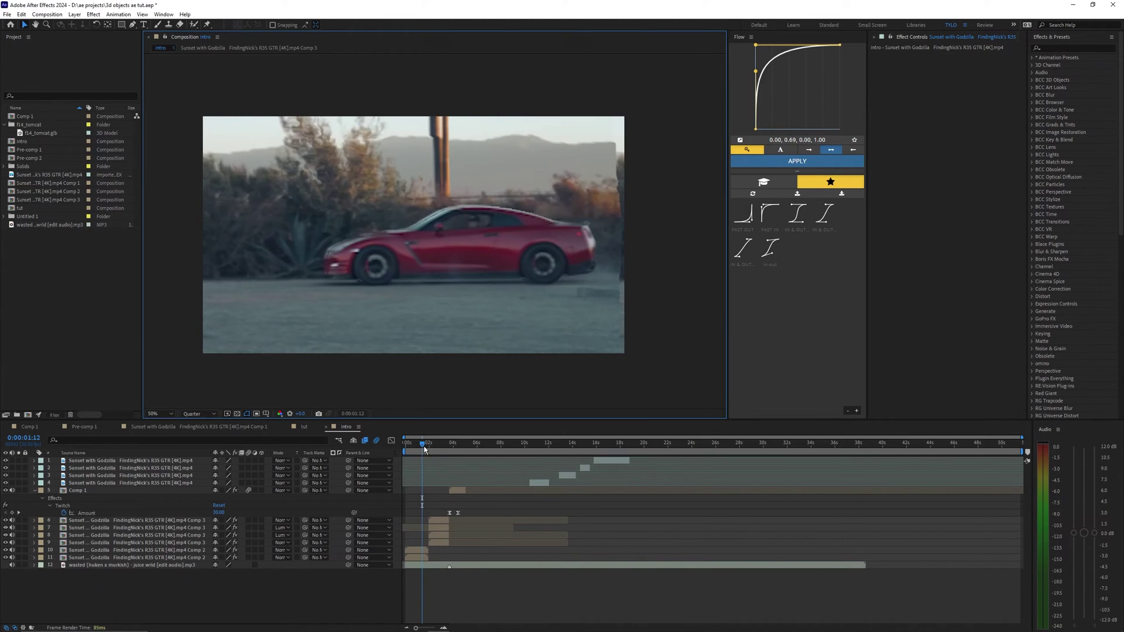
drag(424, 448, 412, 449)
click(201, 415)
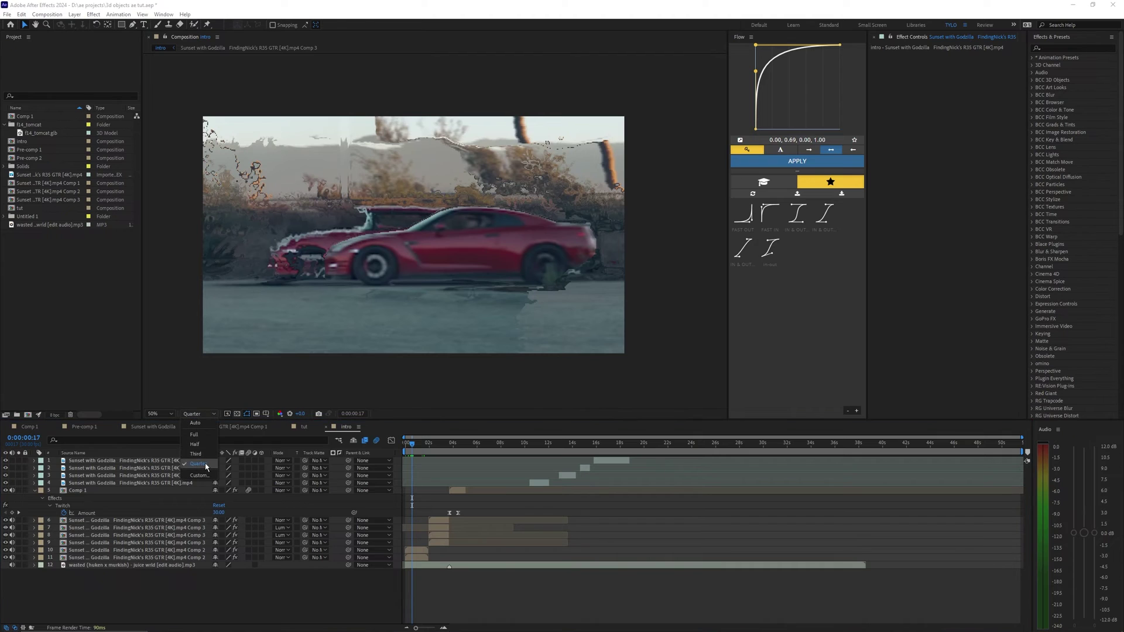
click(199, 438)
Show the Preview settings, try Quarter and Half playback resolution, and set it to Third
click(1046, 39)
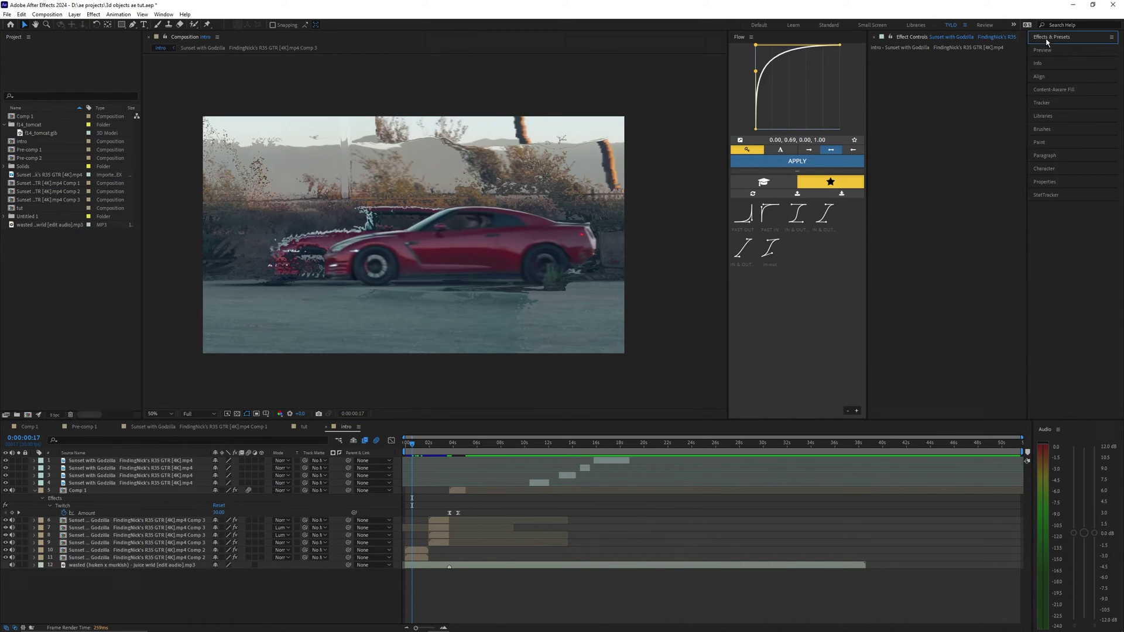
click(1052, 51)
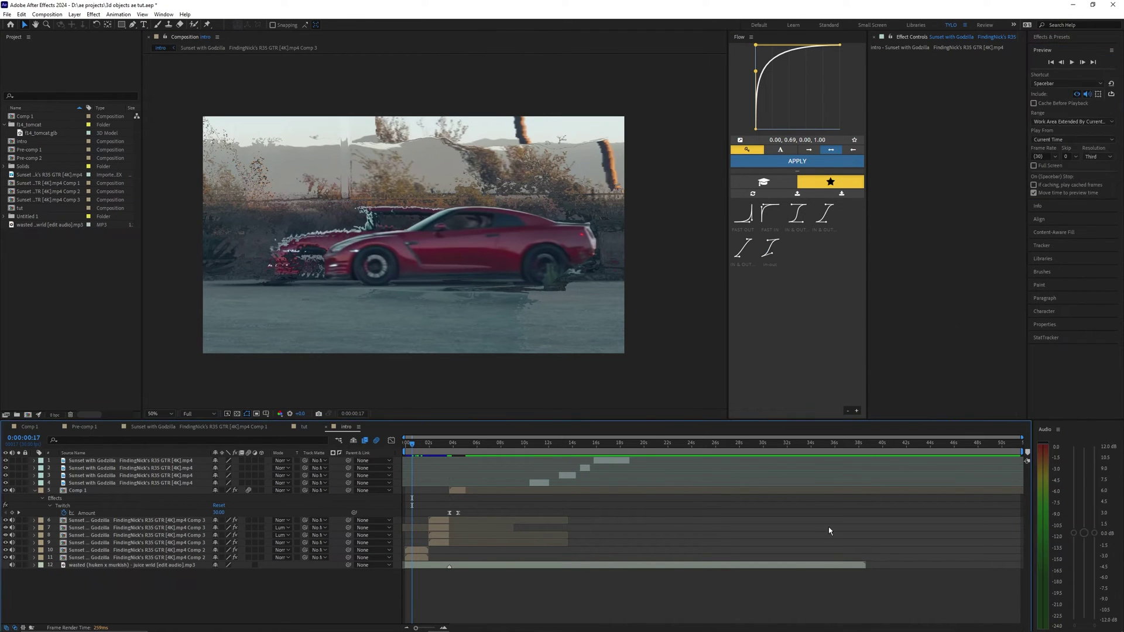
click(1099, 157)
click(1112, 208)
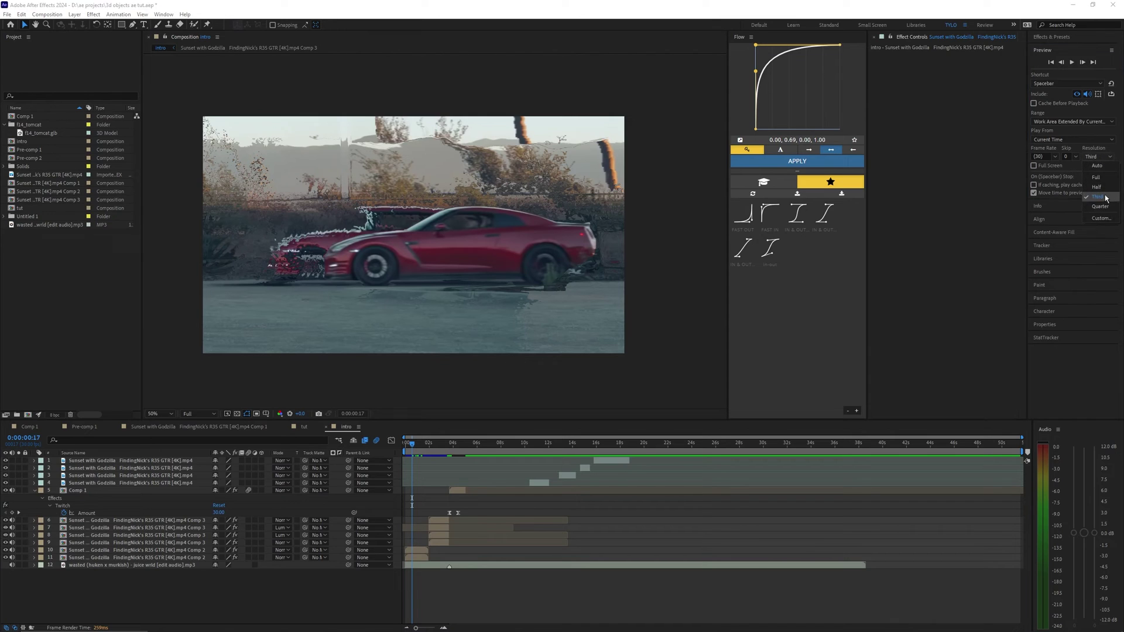
click(1104, 158)
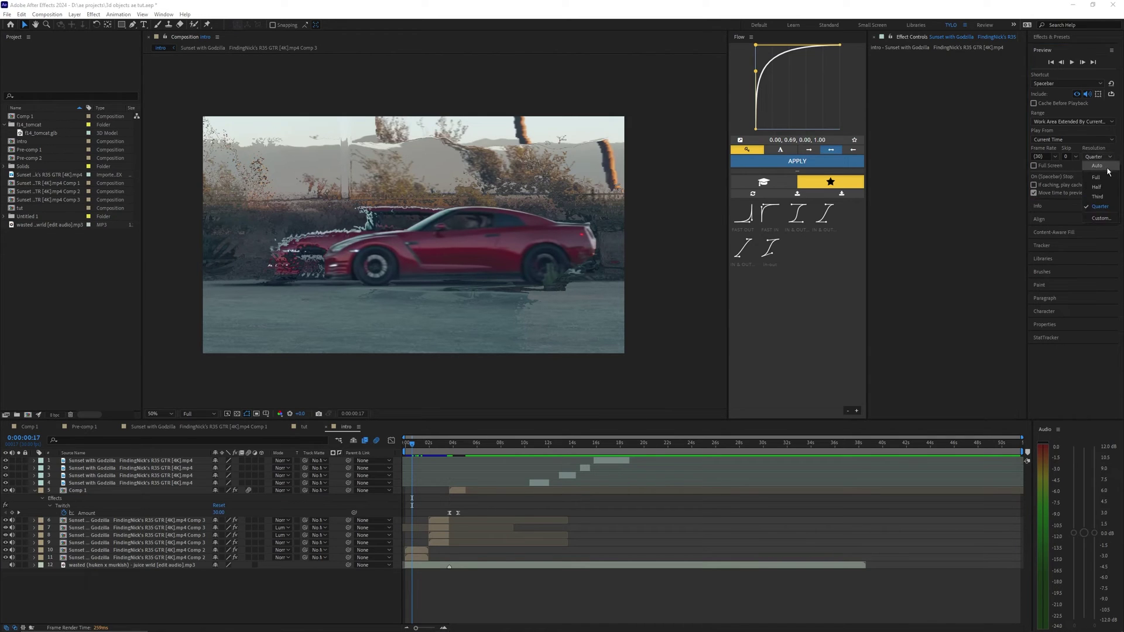
click(1105, 196)
click(1101, 157)
click(1096, 187)
click(1096, 157)
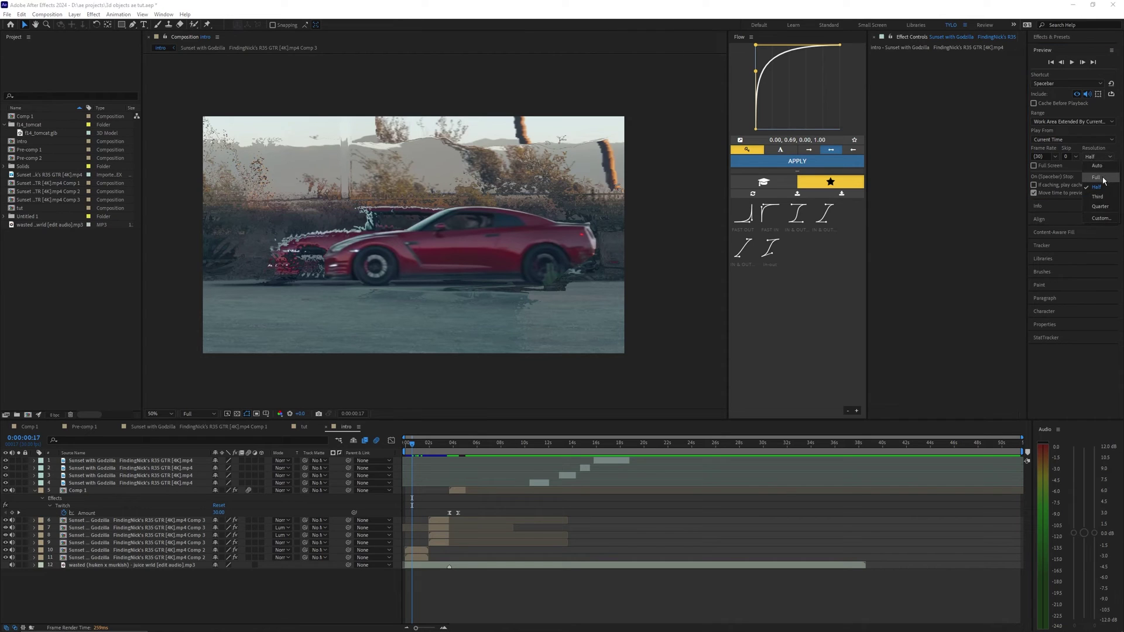
click(1098, 197)
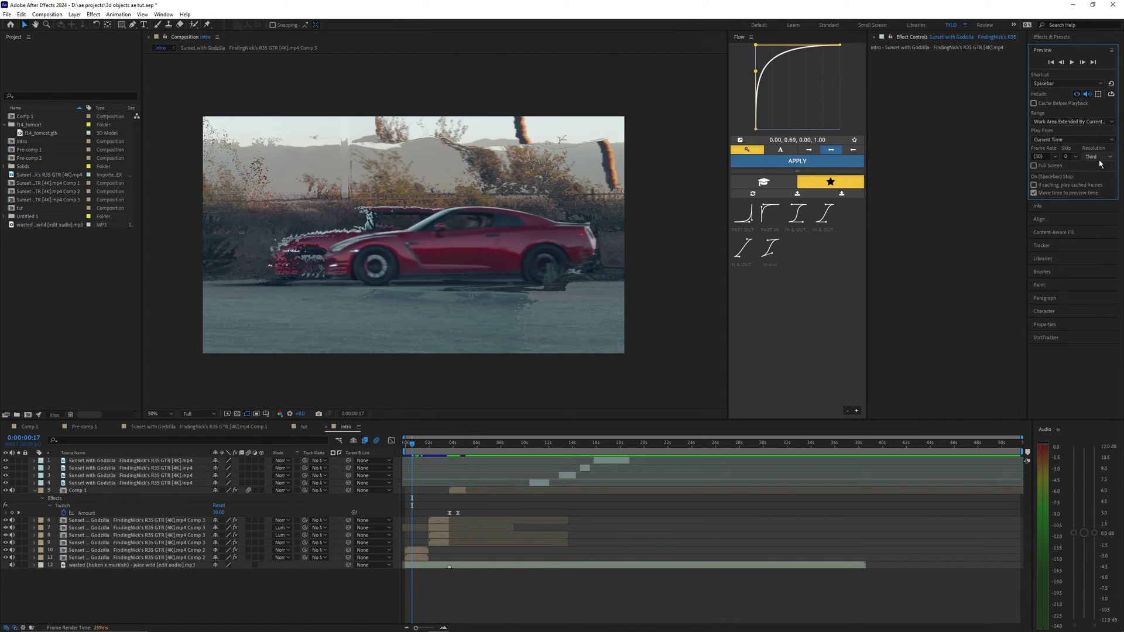
Set Fast Previews to Adaptive Resolution and move the playhead to the start of the intro composition
click(227, 414)
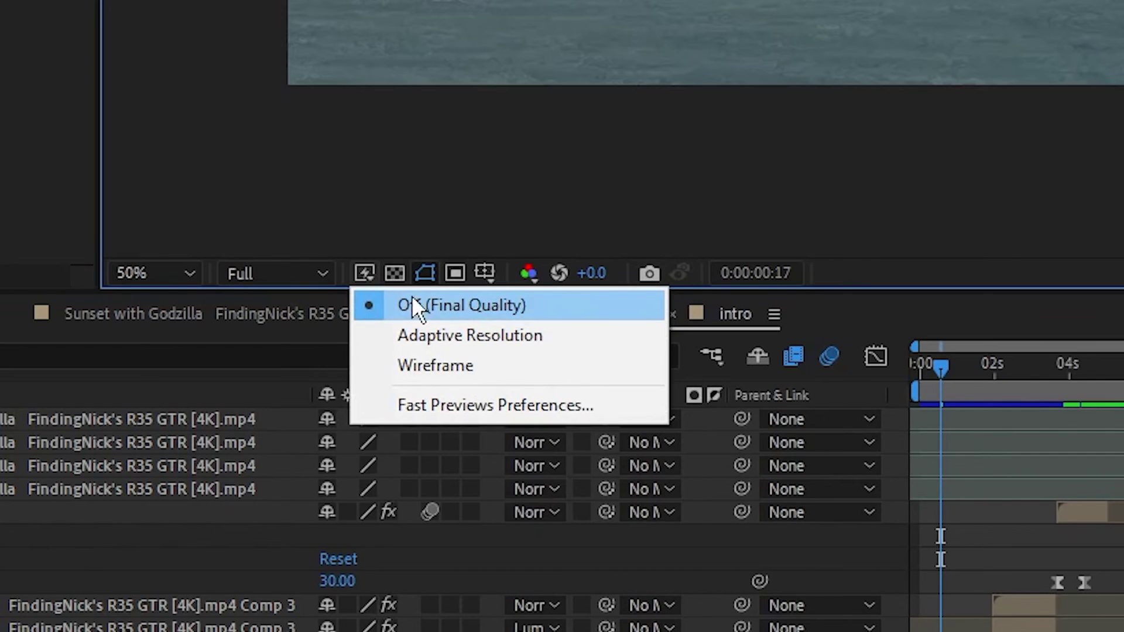
click(451, 336)
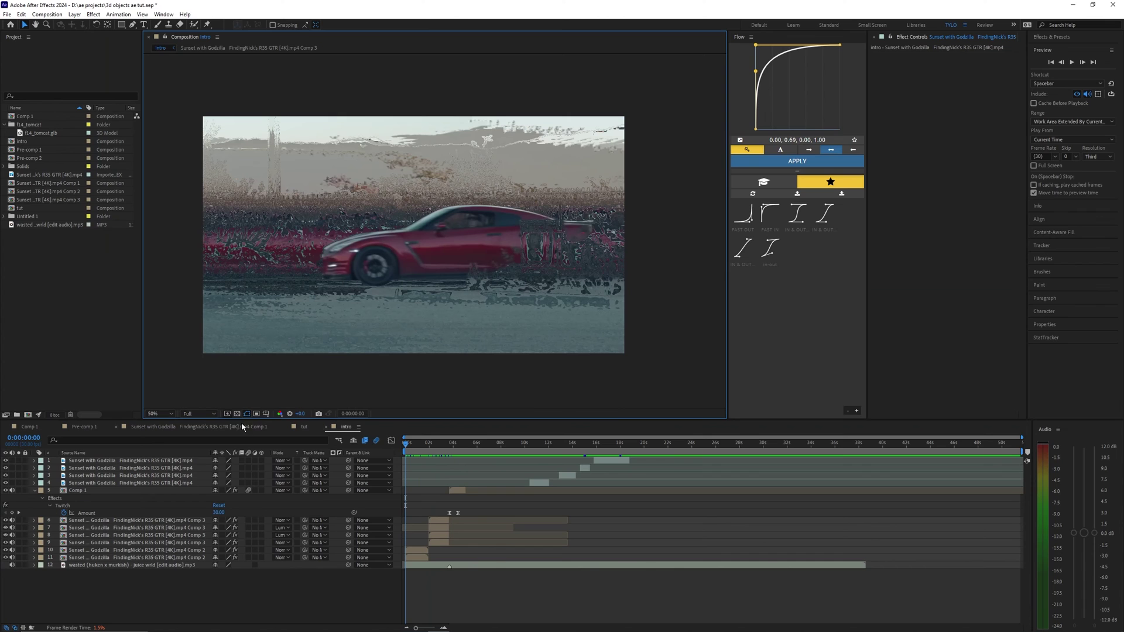
click(364, 273)
click(258, 434)
mouse_move(410, 445)
mouse_down()
mouse_move(475, 457)
mouse_move(404, 459)
mouse_up()
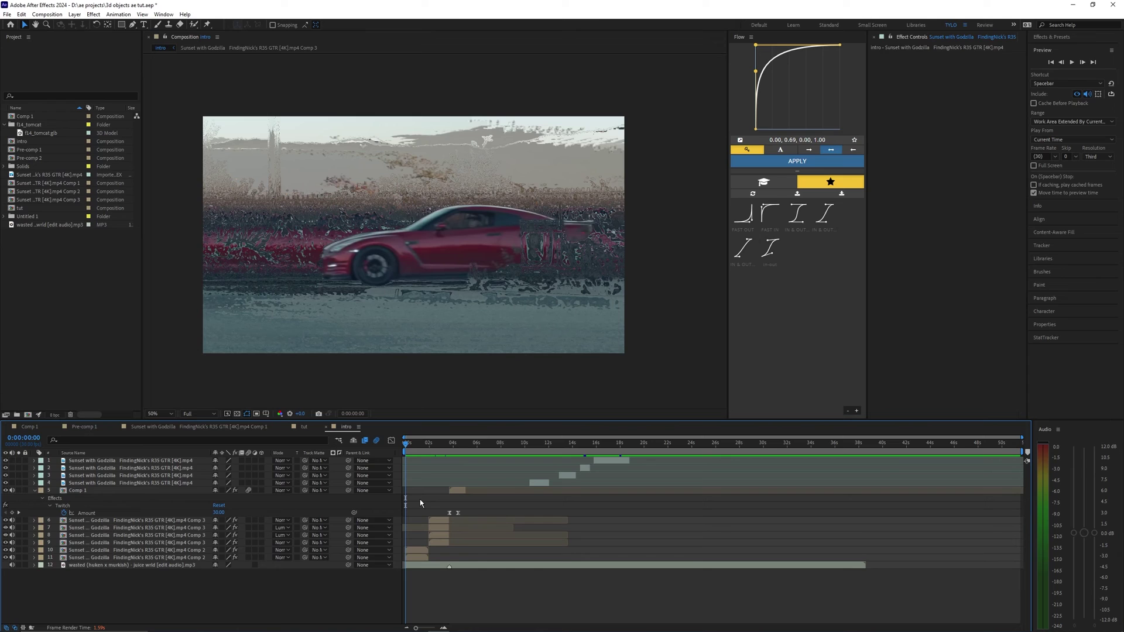